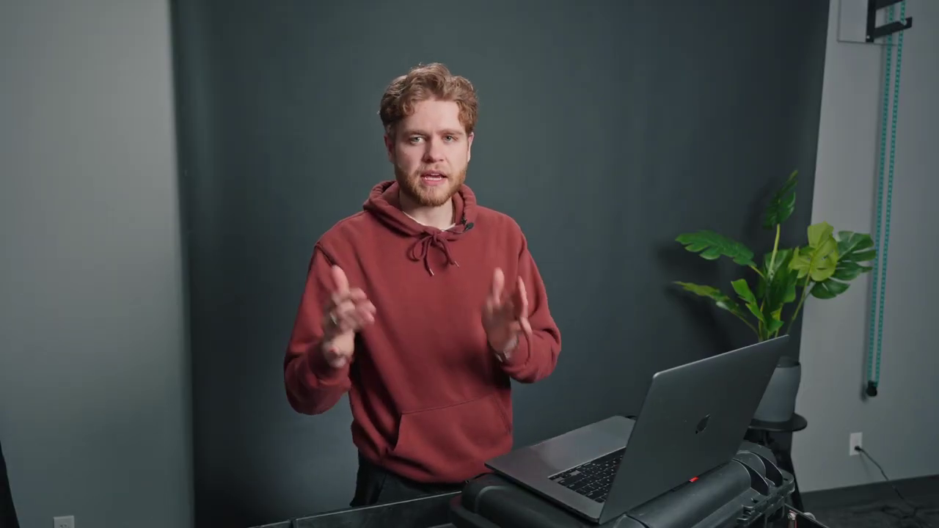
# Merge the first three bracketed river photos into an HDR with Auto Align and Auto Settings enabled and Deghost Amount None.
pyautogui.rightClick(114, 508)
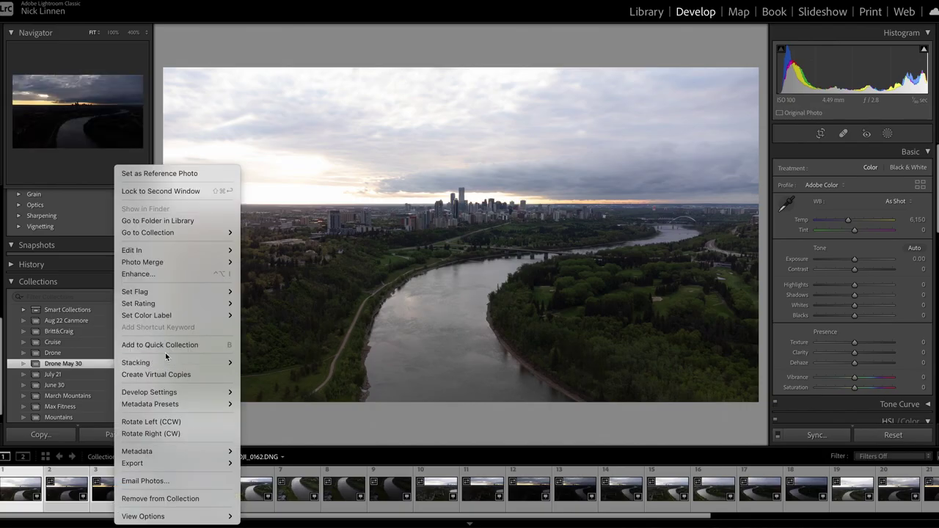
pyautogui.moveTo(173, 264)
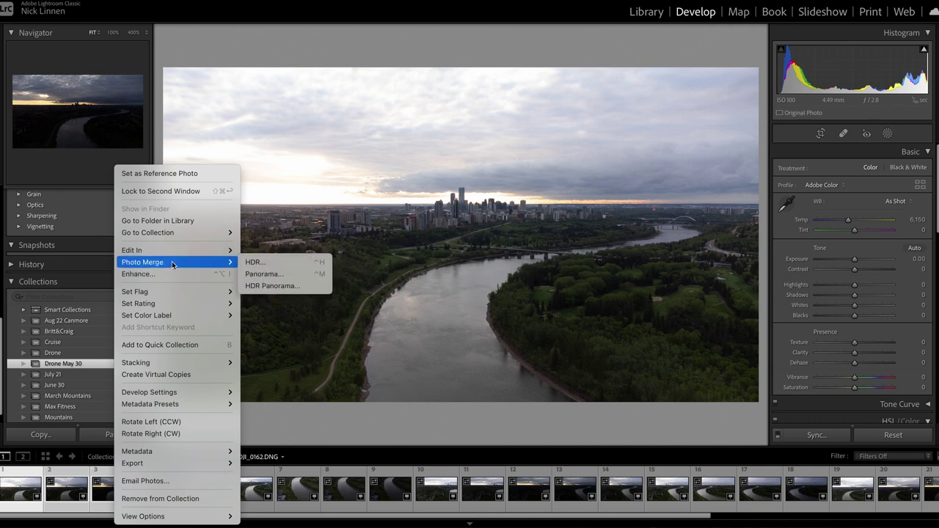
pyautogui.click(287, 265)
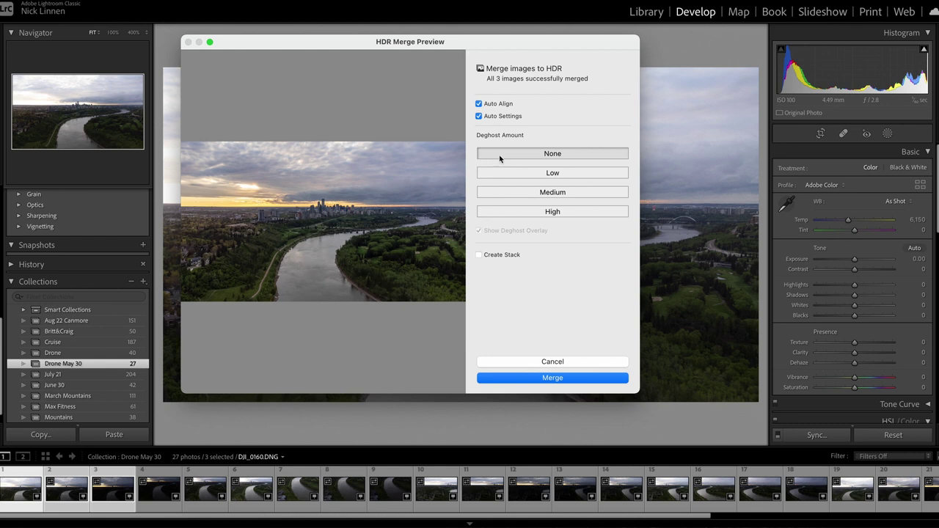
pyautogui.click(331, 220)
pyautogui.moveTo(218, 213); pyautogui.dragTo(359, 217)
pyautogui.click(360, 216)
pyautogui.click(479, 116)
pyautogui.click(479, 116)
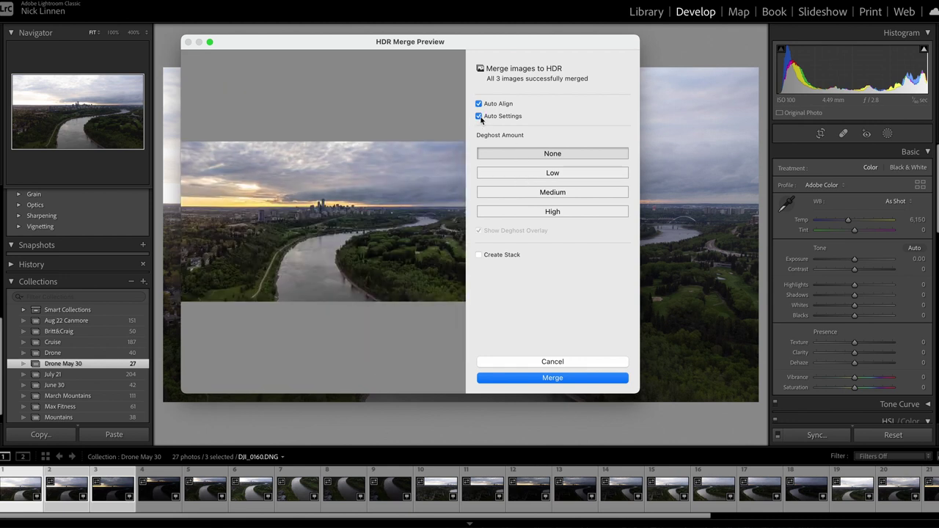
pyautogui.click(522, 378)
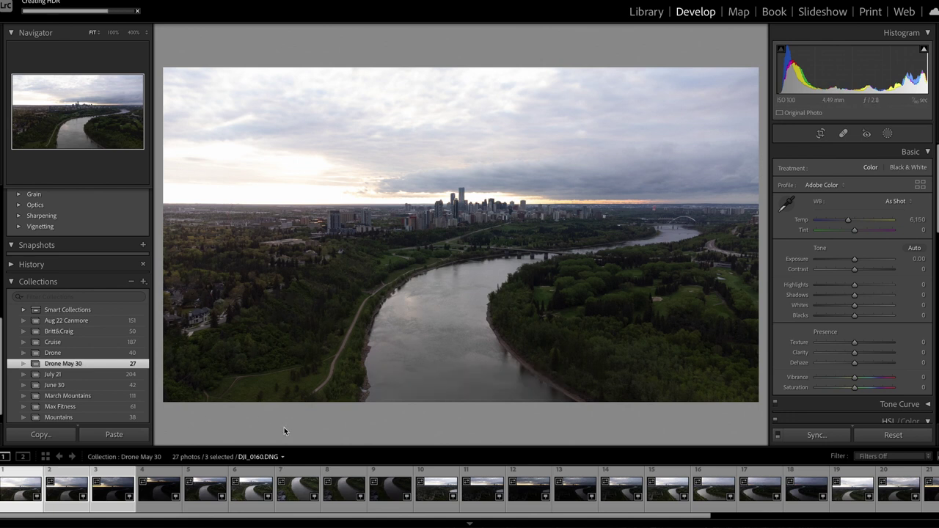
# Merge the second bracketed set, photos 5 to 7, into an HDR image with Auto Align and Auto Settings enabled.
pyautogui.click(206, 500)
pyautogui.keyDown('shift'); pyautogui.click(305, 508); pyautogui.keyUp('shift')
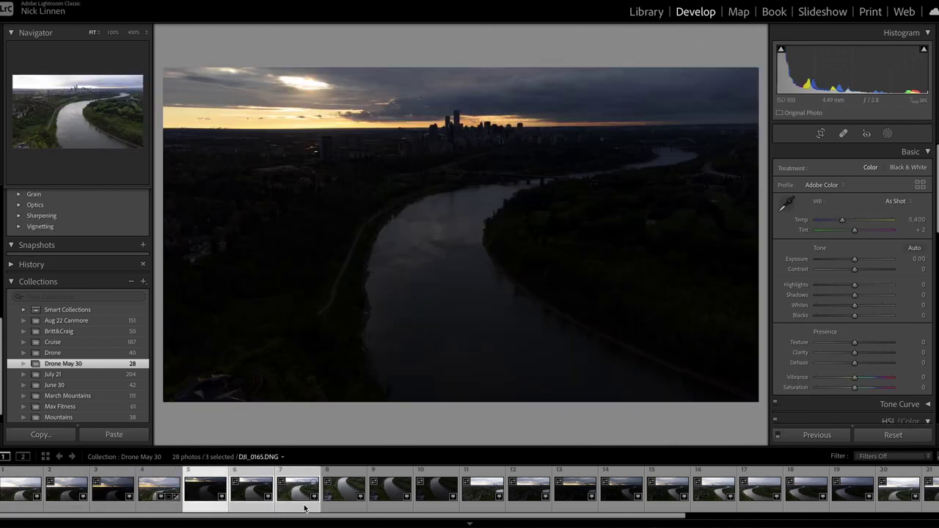
pyautogui.rightClick(304, 483)
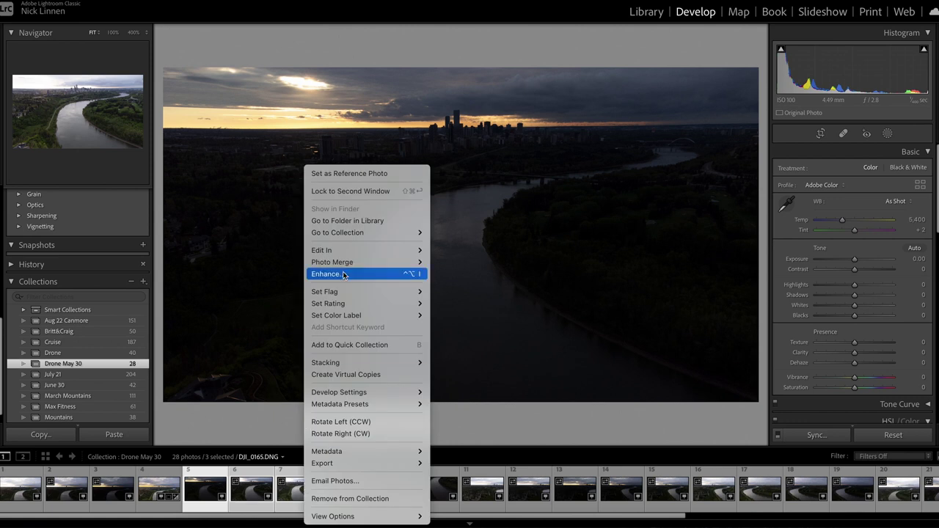
pyautogui.moveTo(345, 261)
pyautogui.click(462, 264)
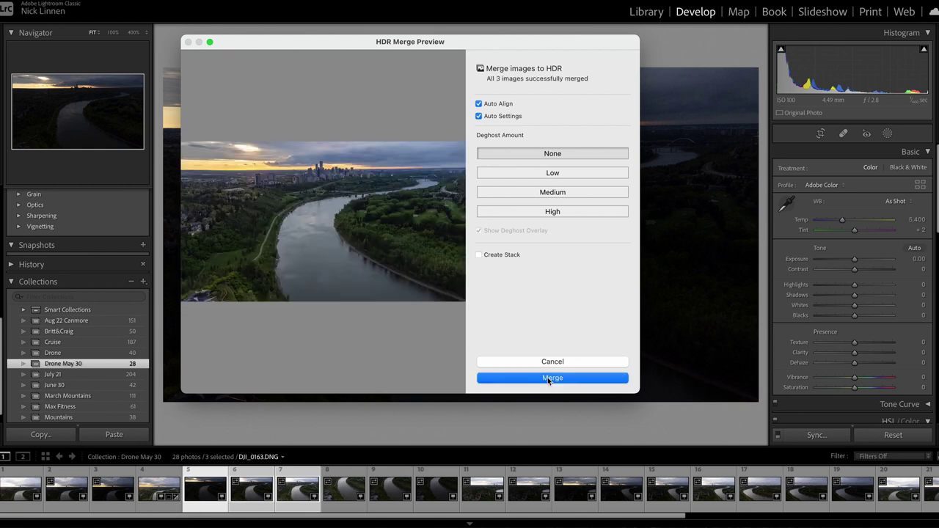
pyautogui.click(547, 377)
# Merge the third bracketed set, photos 9 to 11, into an HDR image with Auto Align and Auto Settings enabled.
pyautogui.rightClick(482, 167)
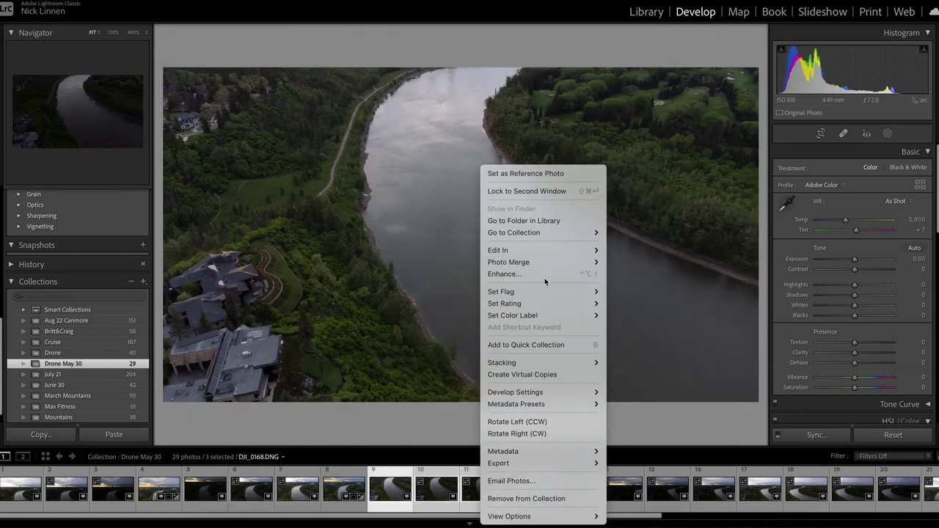
pyautogui.moveTo(547, 264)
pyautogui.click(621, 261)
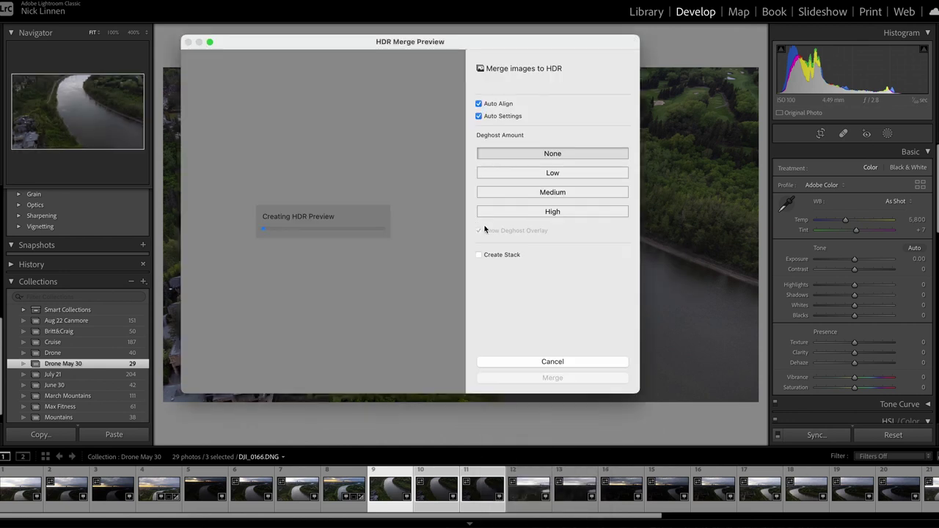
pyautogui.click(524, 377)
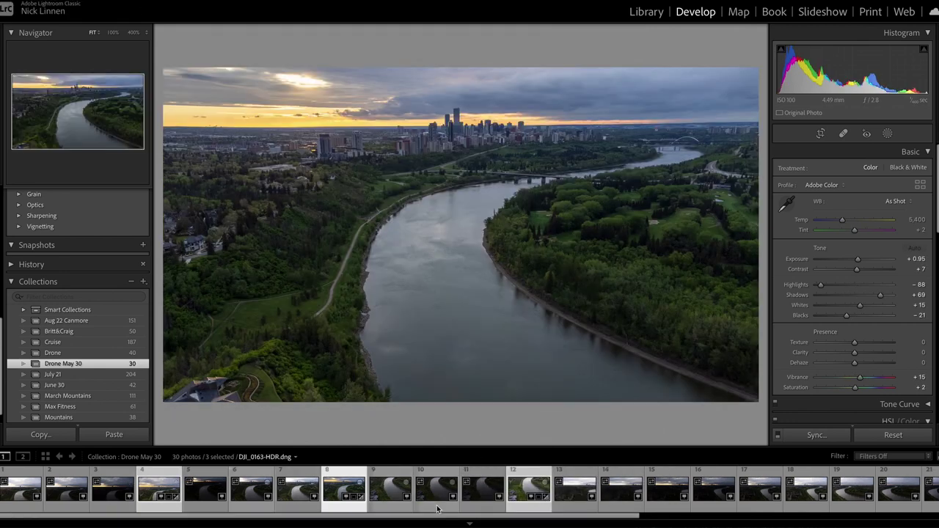
# Merge the three HDR images into a panorama using Perspective projection with Auto Crop on and Auto Settings off.
pyautogui.rightClick(519, 481)
pyautogui.moveTo(569, 264)
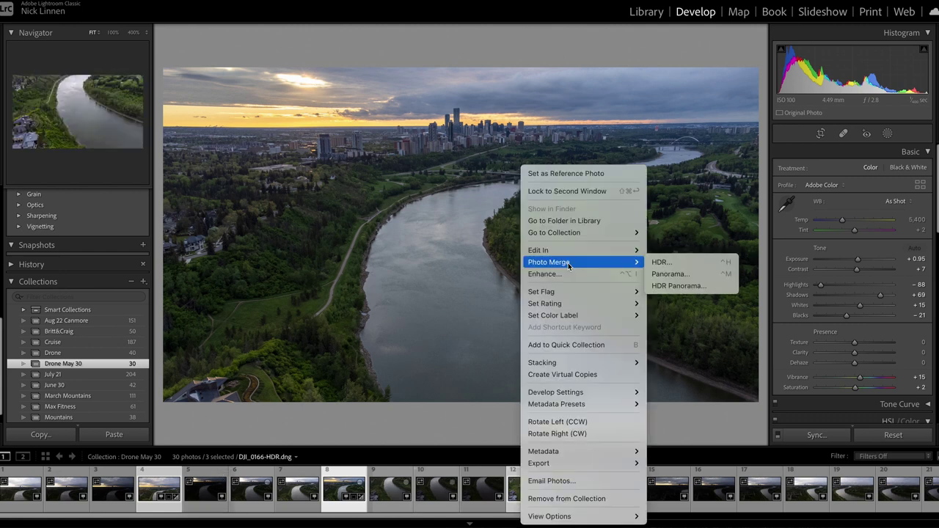
pyautogui.click(669, 275)
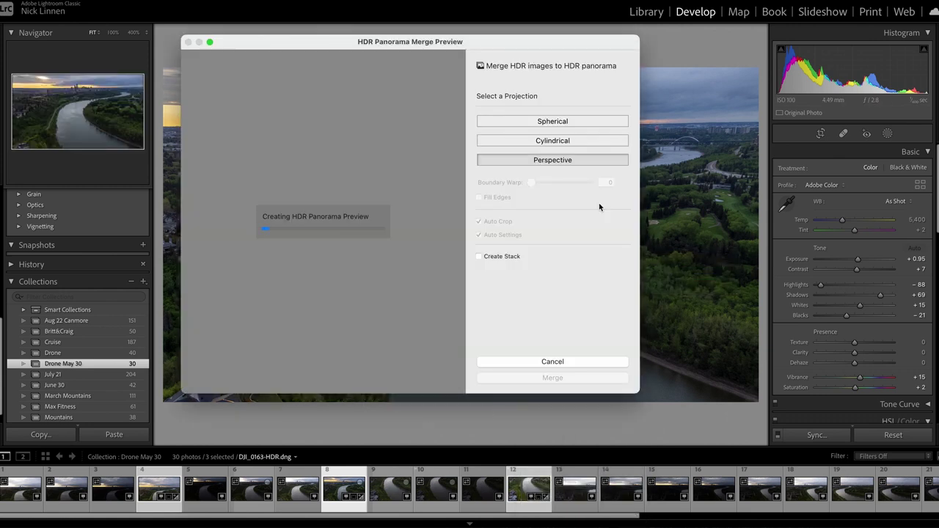
pyautogui.click(479, 236)
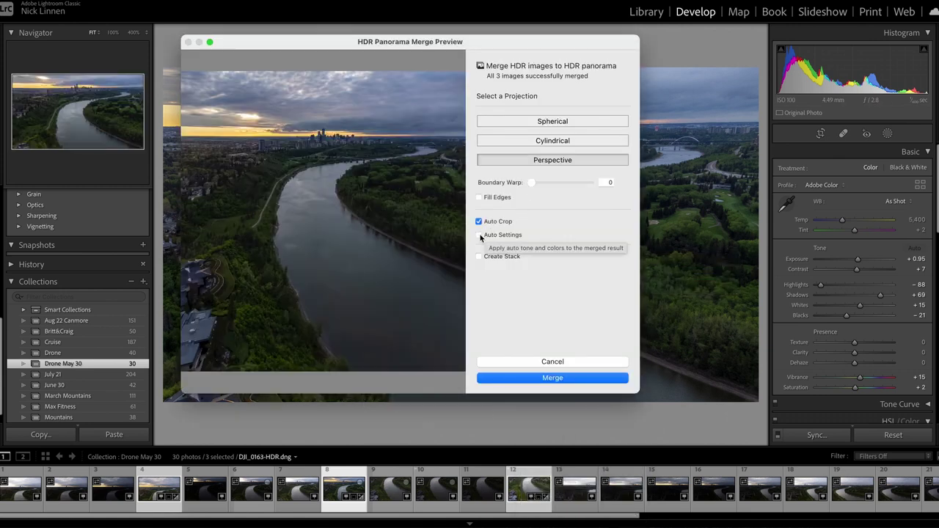
pyautogui.click(577, 379)
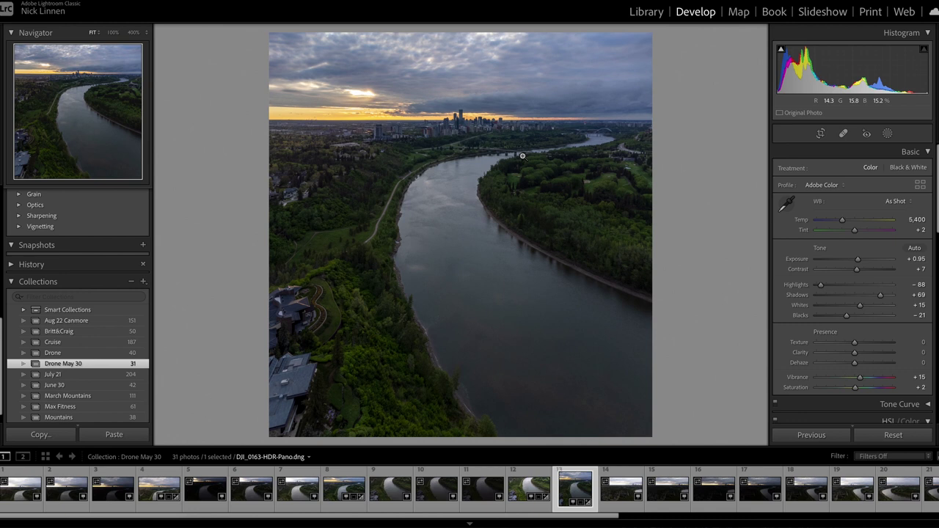
# Set the panorama's Exposure to +1.50 and Highlights to −94, and reduce its Clarity below zero.
pyautogui.moveTo(522, 156); pyautogui.dragTo(565, 205)
pyautogui.moveTo(857, 259); pyautogui.dragTo(861, 261)
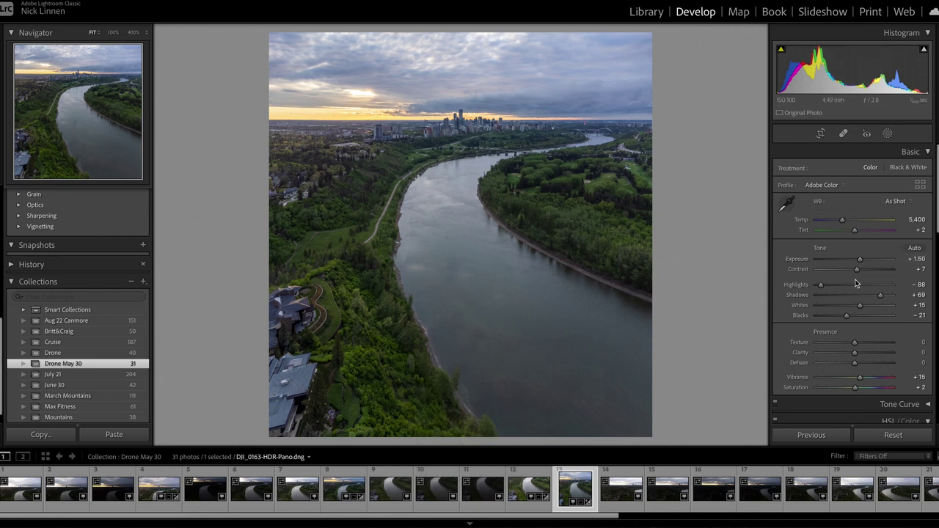
pyautogui.moveTo(821, 285)
pyautogui.mouseDown()
pyautogui.moveTo(849, 286)
pyautogui.moveTo(820, 284)
pyautogui.mouseUp()
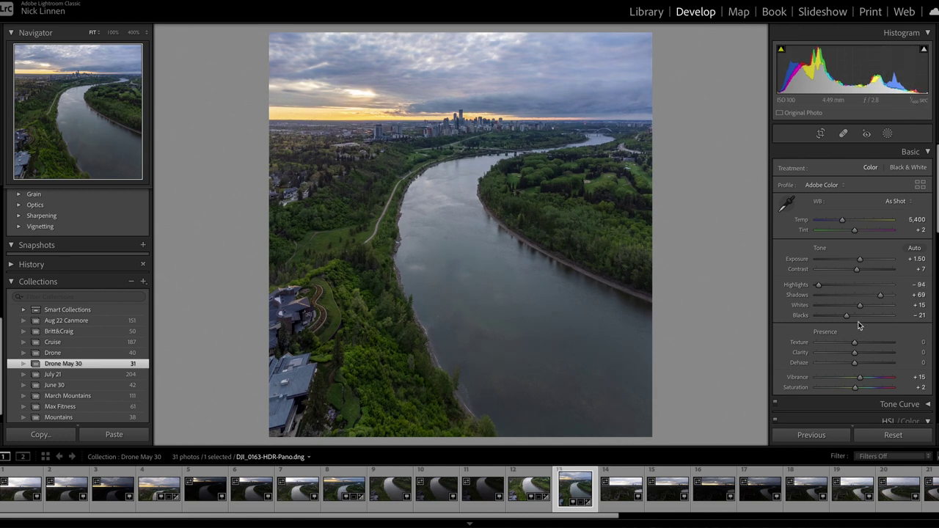
pyautogui.moveTo(854, 352)
pyautogui.mouseDown()
pyautogui.moveTo(815, 350)
pyautogui.moveTo(855, 352)
pyautogui.moveTo(841, 354)
pyautogui.mouseUp()
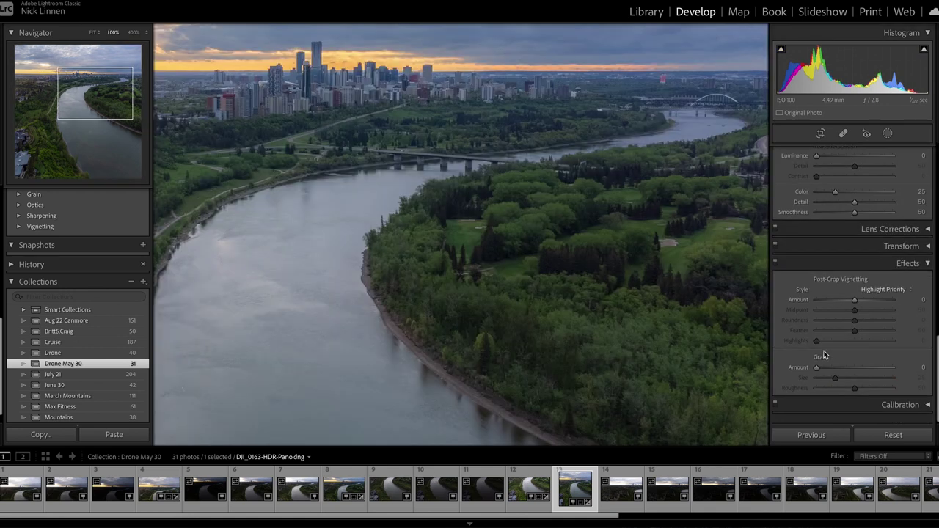
# Set the panorama's Luminance noise reduction to 11 and check the detail in the whole picture.
pyautogui.scroll(3, 823, 355)
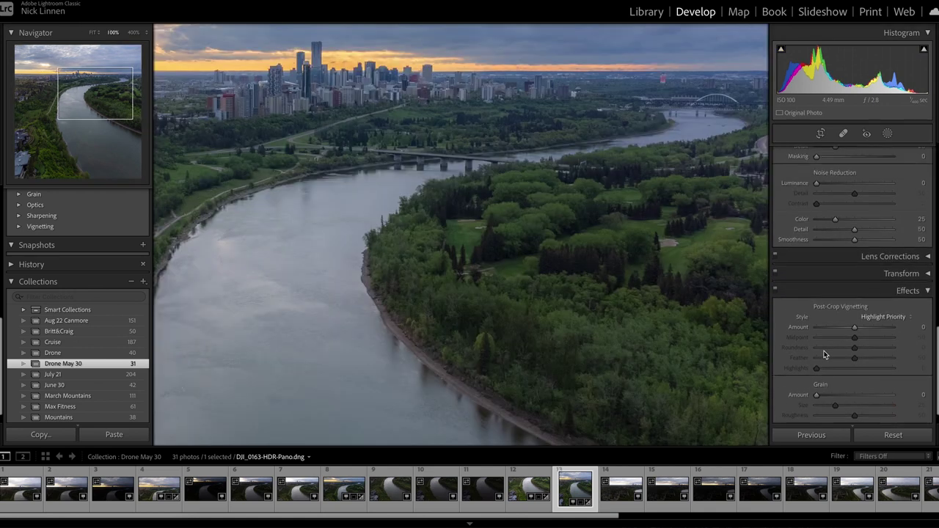
pyautogui.moveTo(816, 234); pyautogui.dragTo(834, 239)
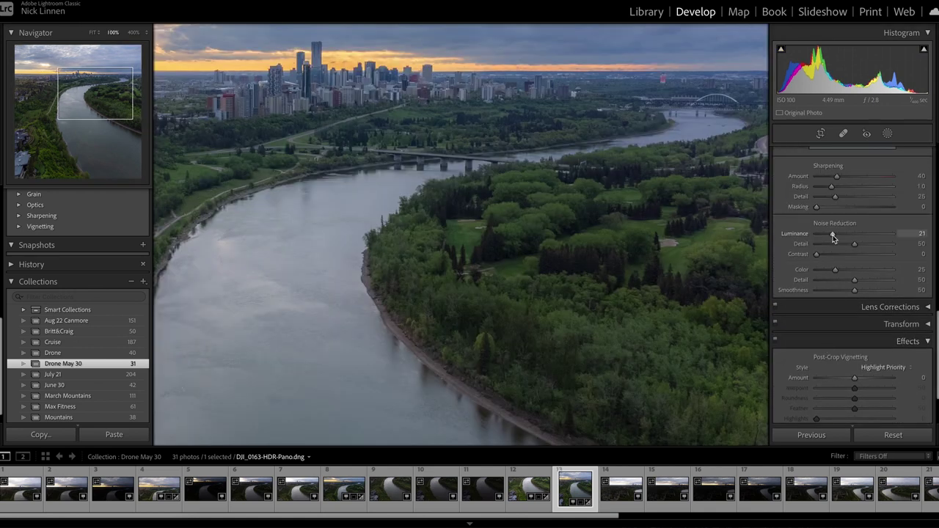
pyautogui.press('z')
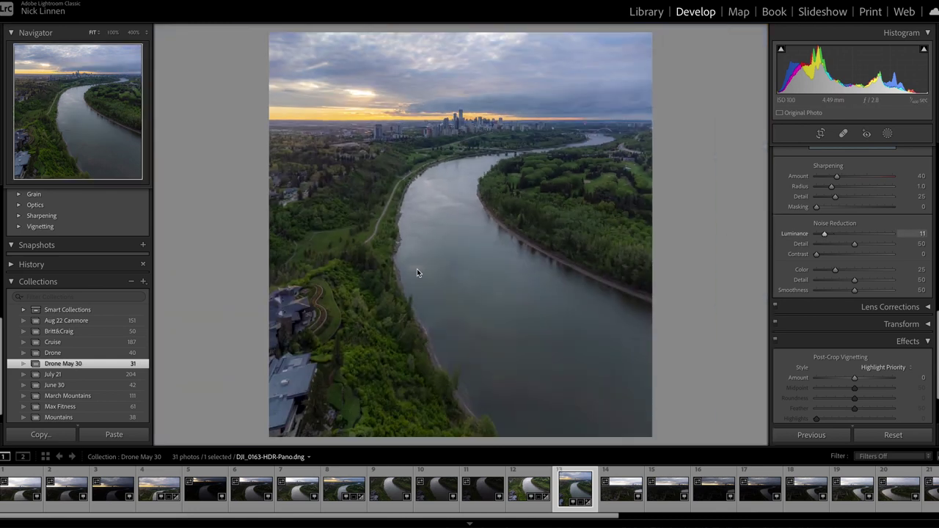
pyautogui.click(314, 317)
pyautogui.click(295, 305)
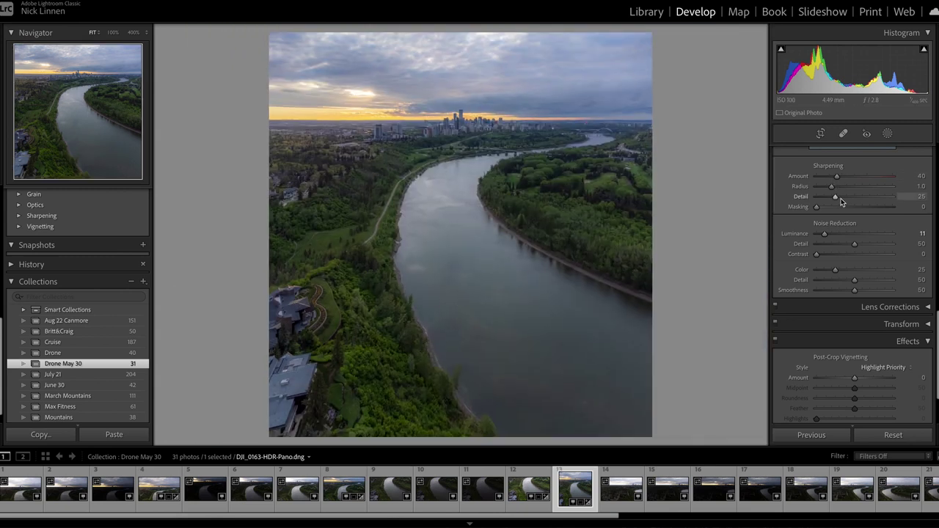
# Shift the Blue hue to −10 and the Yellow hue to −24 in the HSL adjustments.
pyautogui.scroll(6, 860, 288)
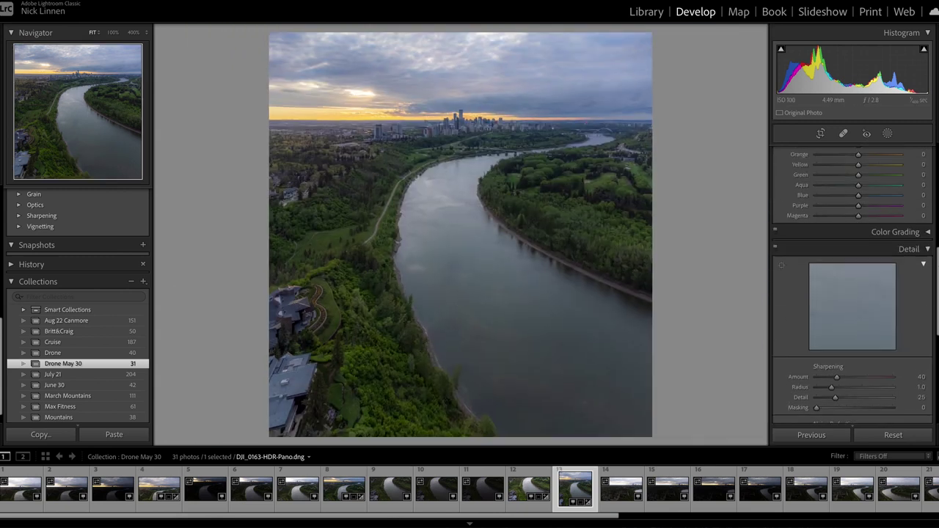
pyautogui.moveTo(860, 287); pyautogui.dragTo(857, 290)
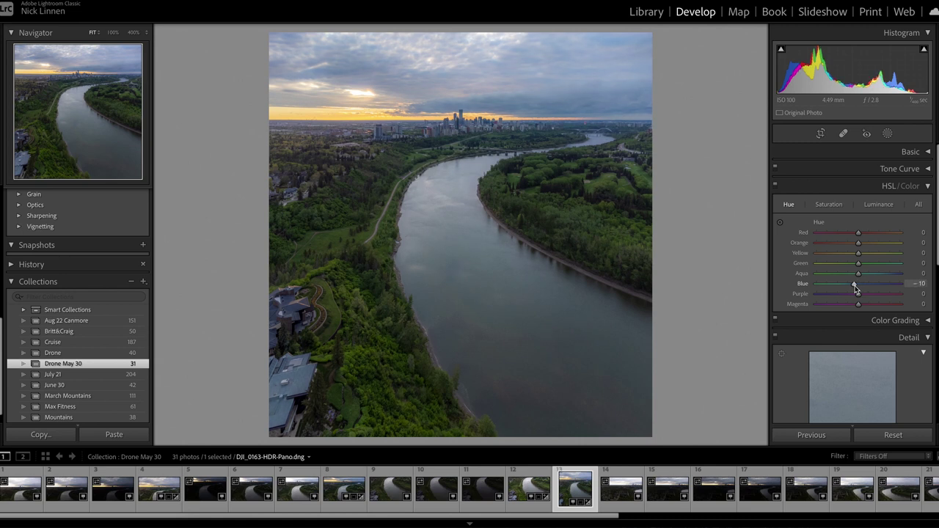
pyautogui.moveTo(858, 253); pyautogui.dragTo(847, 254)
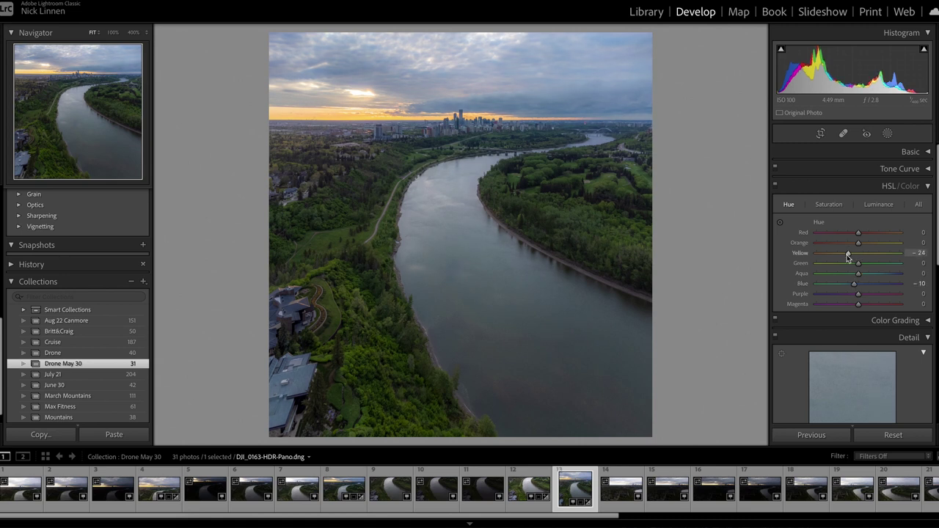
# Set the Green luminance to +60 and the Blue luminance to +13 in the HSL adjustments.
pyautogui.click(878, 204)
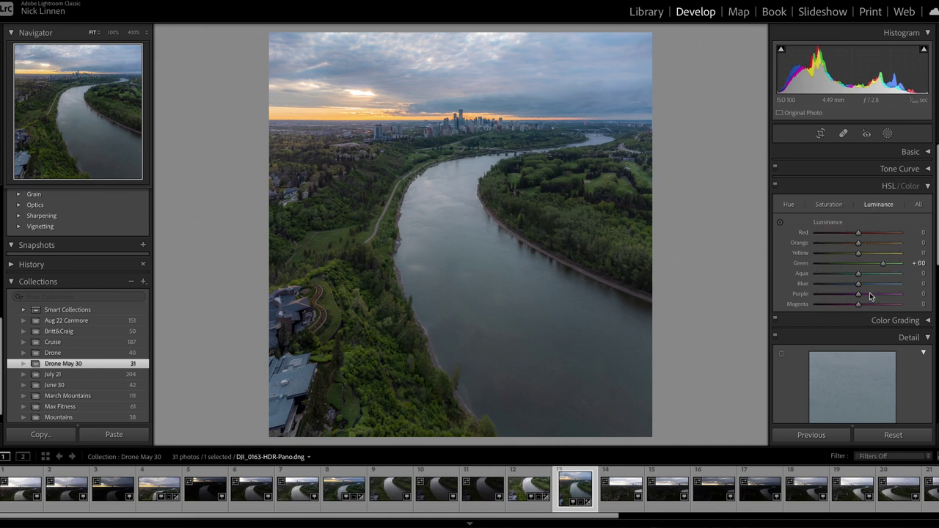
pyautogui.moveTo(857, 287)
pyautogui.mouseDown()
pyautogui.moveTo(842, 287)
pyautogui.moveTo(878, 287)
pyautogui.moveTo(852, 287)
pyautogui.mouseUp()
pyautogui.doubleClick(852, 285)
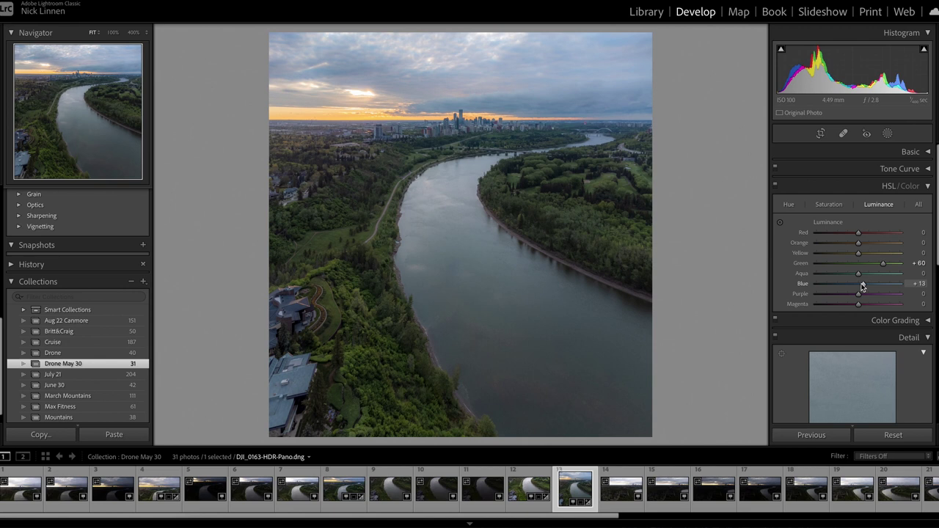
pyautogui.click(900, 185)
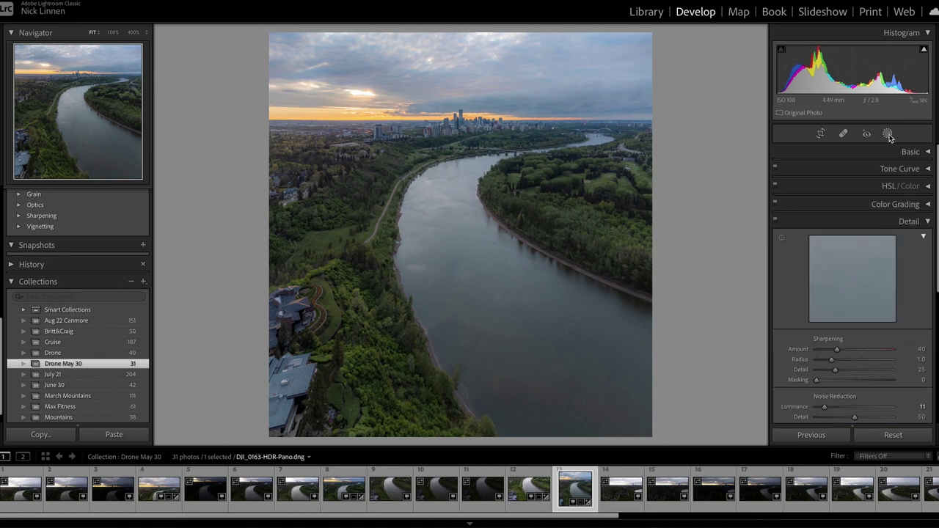
# Add a linear gradient mask running diagonally from the picture's lower-right corner across the river toward its centre.
pyautogui.click(888, 135)
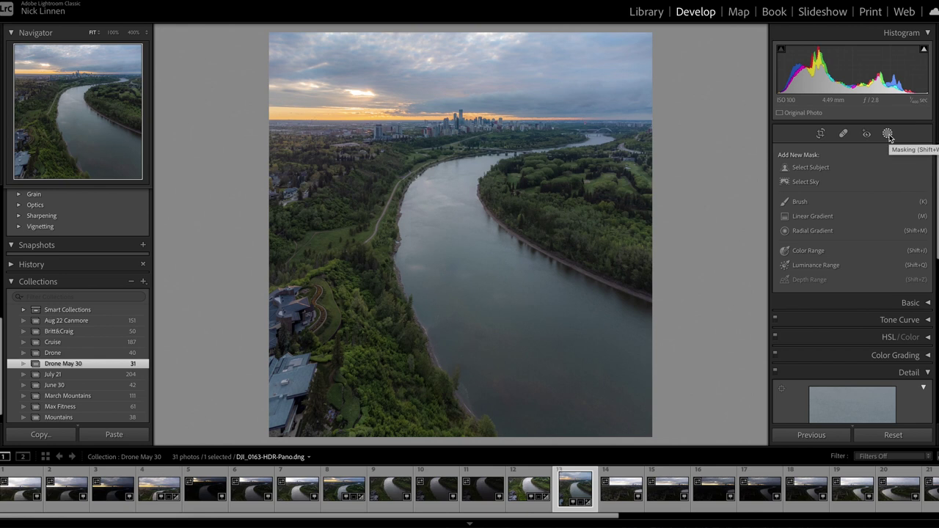
pyautogui.click(888, 134)
pyautogui.click(887, 134)
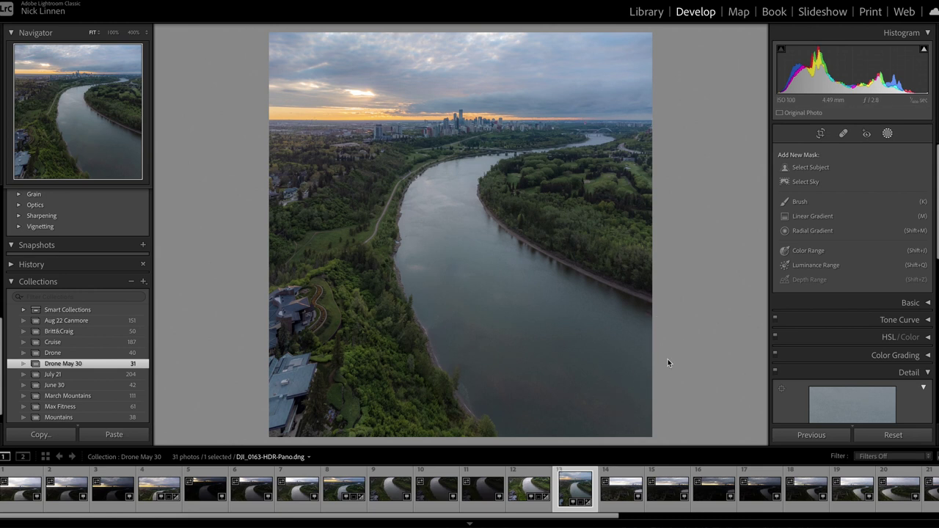
pyautogui.press('m')
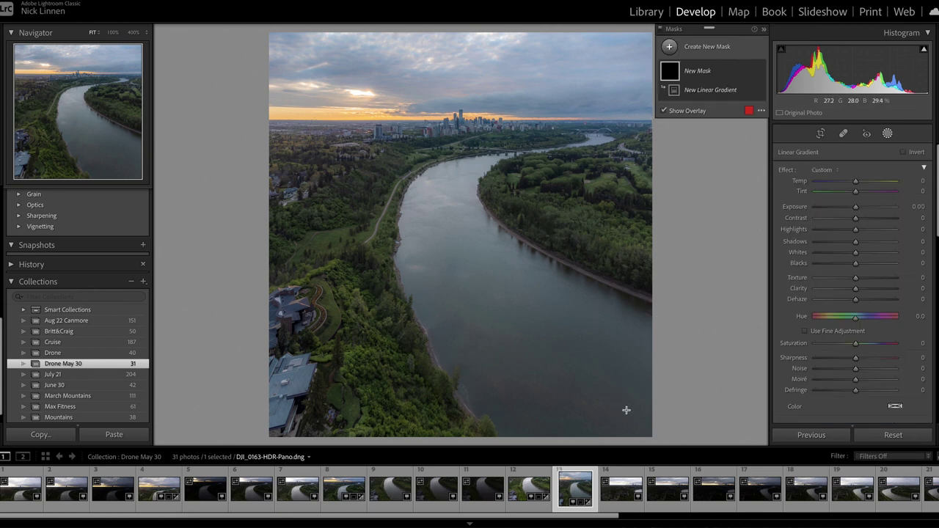
pyautogui.moveTo(625, 409); pyautogui.dragTo(462, 201)
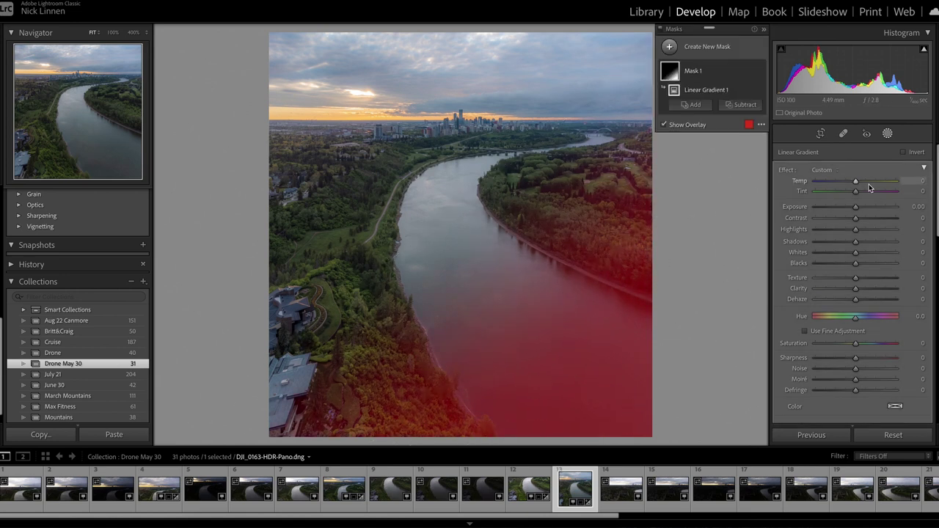
# Darken and cool the masked river corner with Exposure −0.47 and Temp −27.
pyautogui.moveTo(855, 208); pyautogui.dragTo(845, 182)
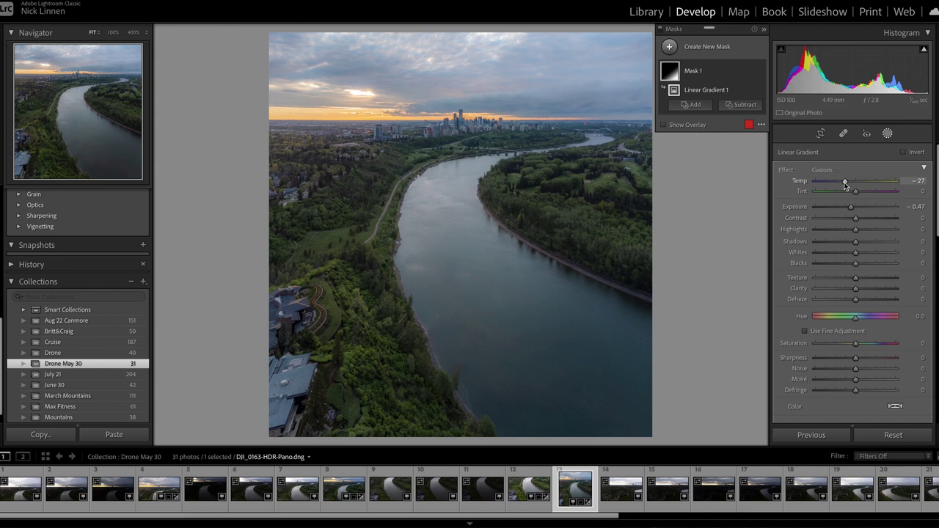
pyautogui.click(888, 132)
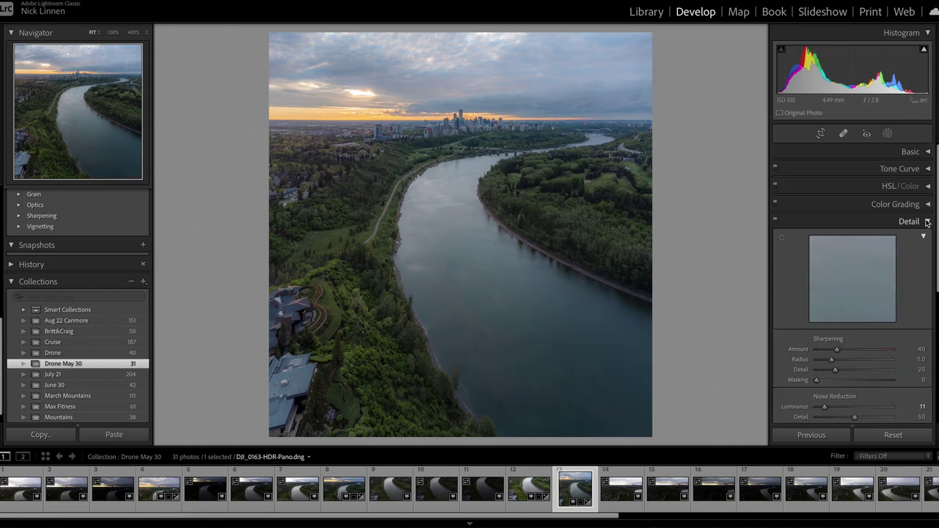
pyautogui.click(889, 133)
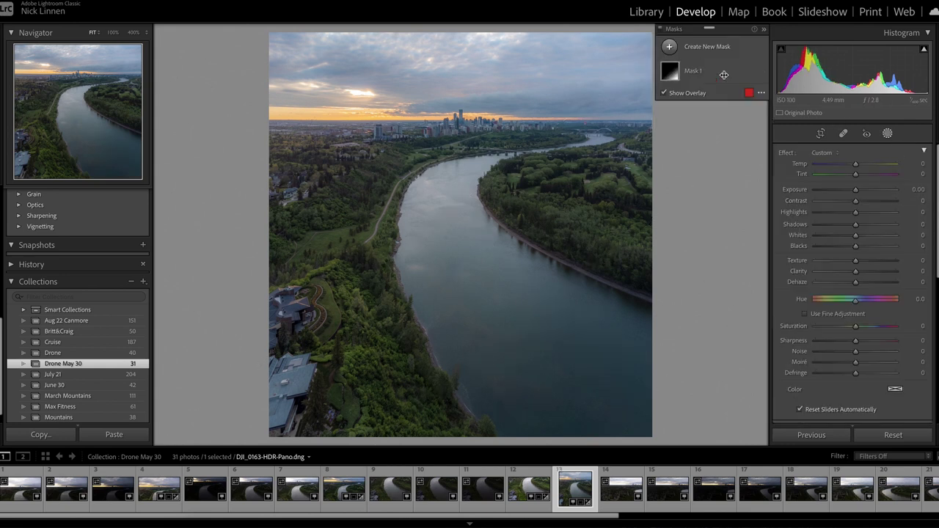
# Add a large radial gradient mask centred on the sunset glow above the horizon, reaching across the skyline and upper river, with Feather 90.
pyautogui.click(669, 46)
pyautogui.click(727, 130)
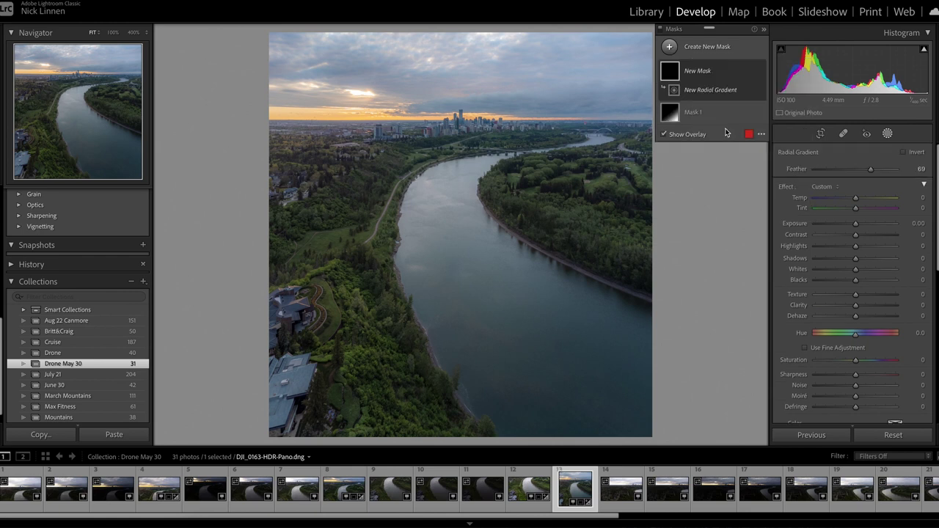
pyautogui.moveTo(362, 95)
pyautogui.mouseDown()
pyautogui.moveTo(451, 148)
pyautogui.moveTo(455, 166)
pyautogui.moveTo(372, 252)
pyautogui.moveTo(364, 279)
pyautogui.mouseUp()
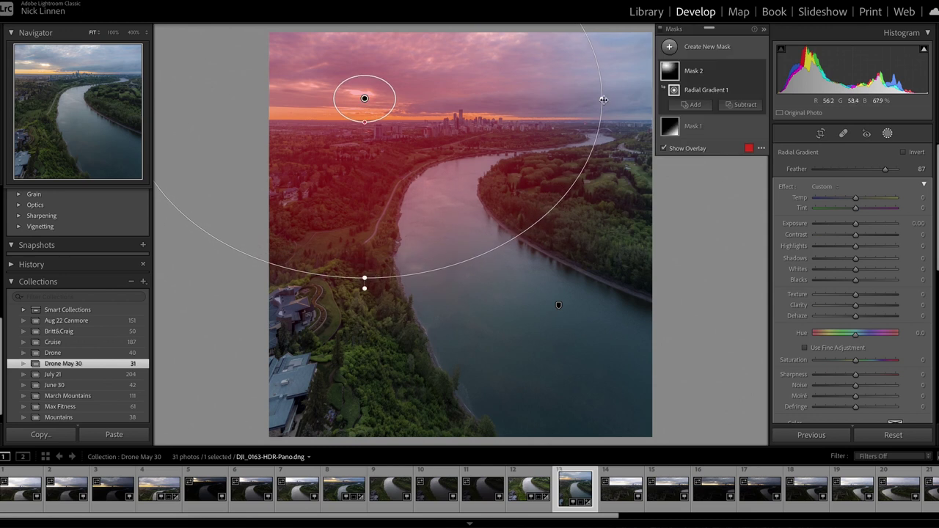
pyautogui.moveTo(604, 99); pyautogui.dragTo(618, 98)
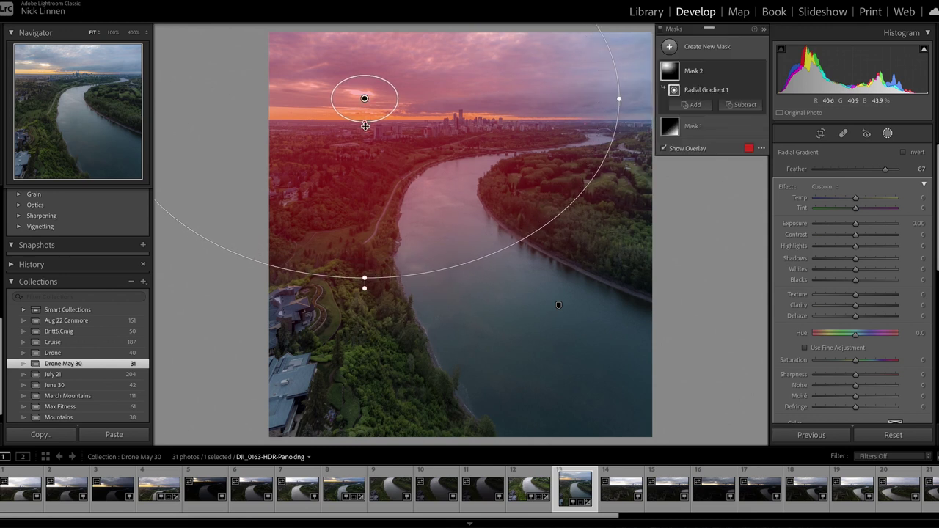
pyautogui.moveTo(365, 126); pyautogui.dragTo(365, 118)
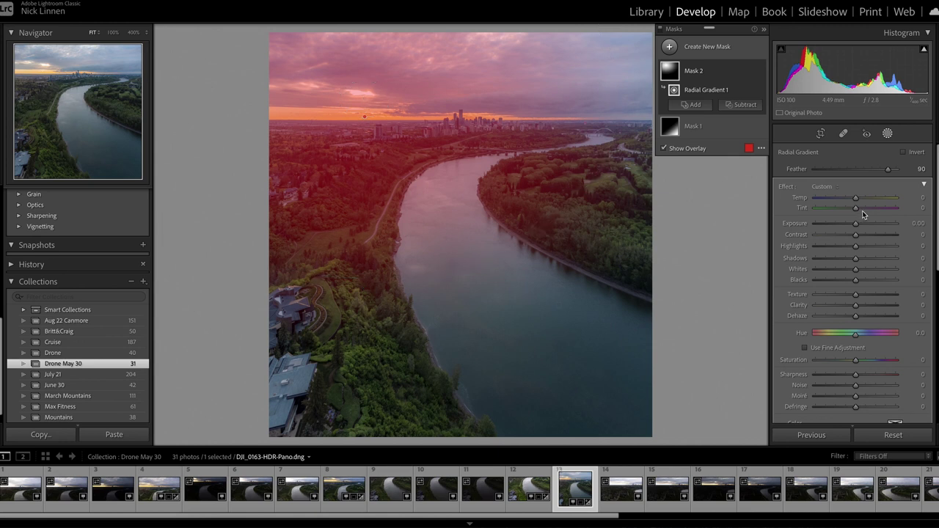
# Brighten and warm the sunset mask with Exposure 0.49, Shadows 13, Temp 40 and Tint 16, and widen its ellipse to the picture's right edge.
pyautogui.moveTo(856, 198); pyautogui.dragTo(861, 225)
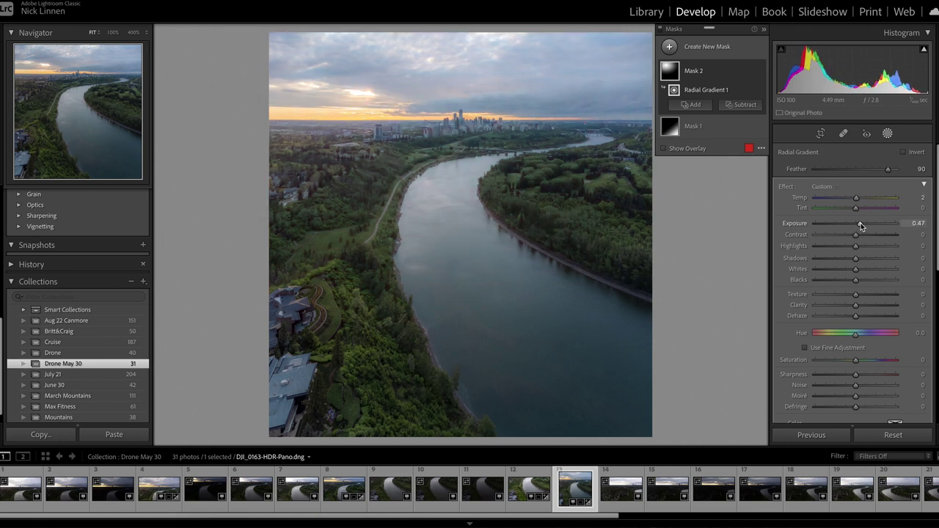
pyautogui.moveTo(856, 259); pyautogui.dragTo(860, 259)
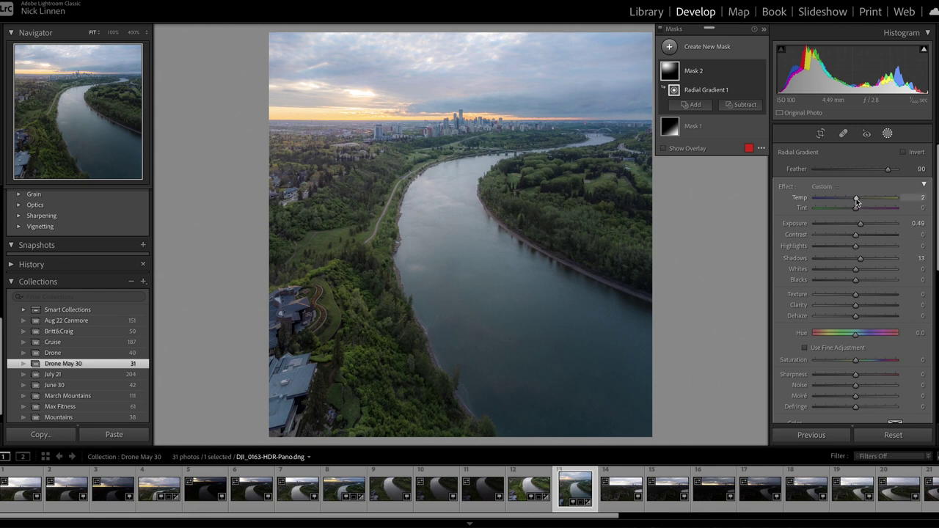
pyautogui.moveTo(857, 202)
pyautogui.mouseDown()
pyautogui.moveTo(872, 203)
pyautogui.moveTo(863, 210)
pyautogui.mouseUp()
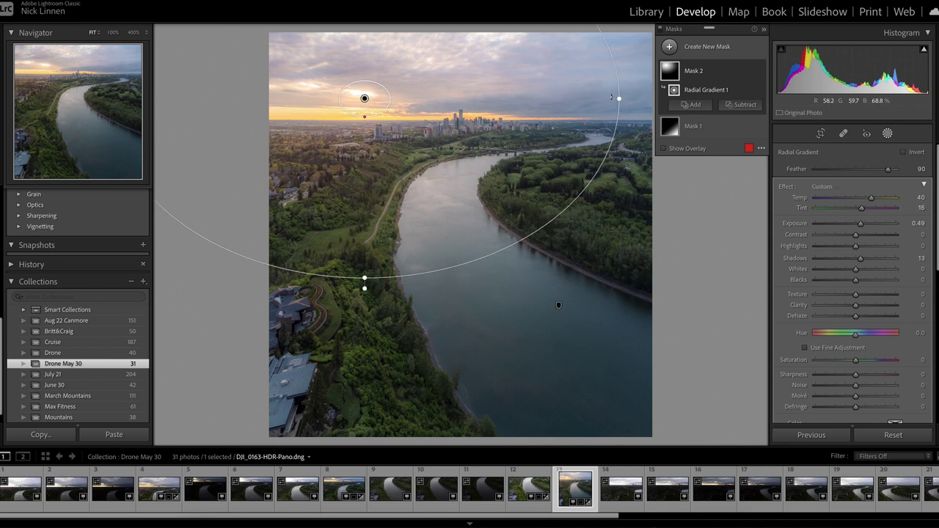
pyautogui.moveTo(619, 97); pyautogui.dragTo(651, 97)
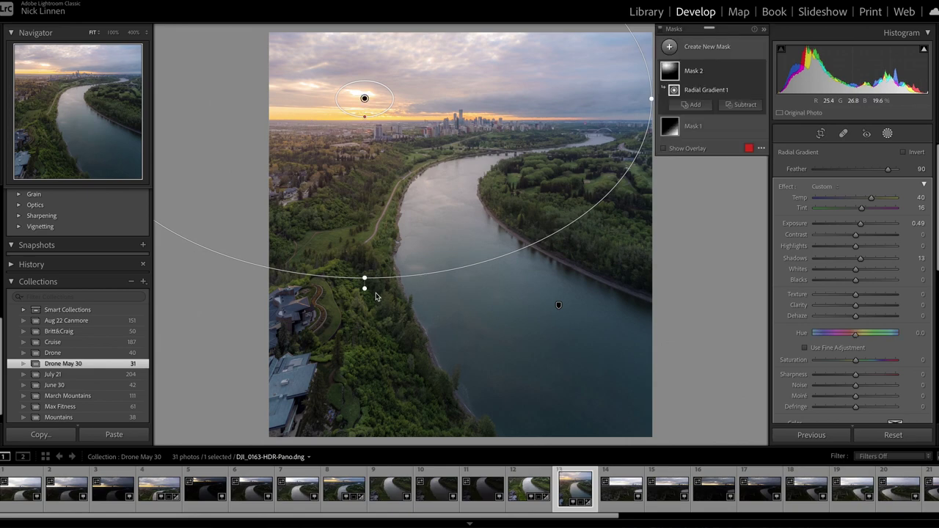